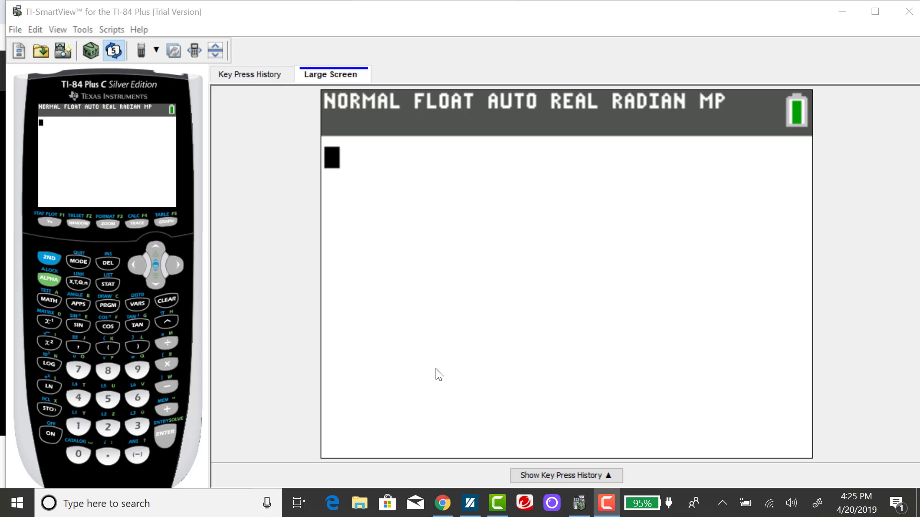
Open the STAT list editor and select the empty L3 column header.
left_click(107, 288)
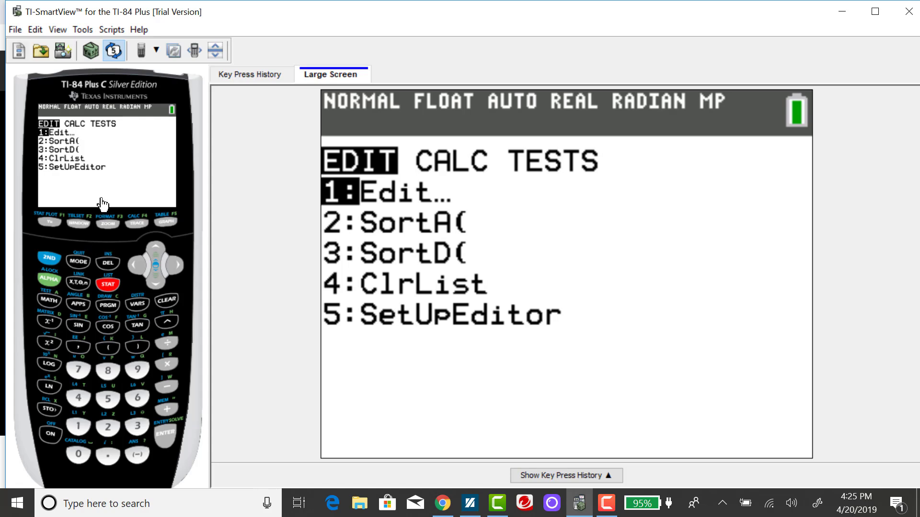
left_click(169, 440)
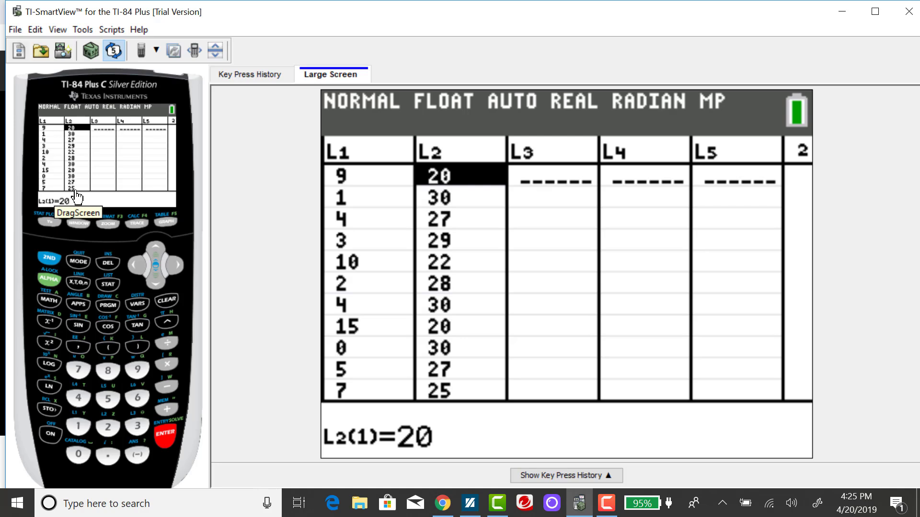
left_click(176, 264)
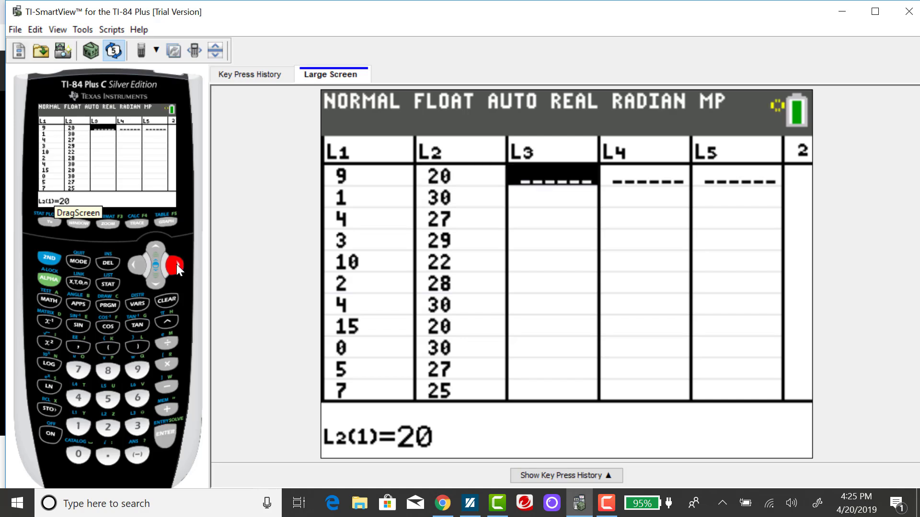
left_click(155, 245)
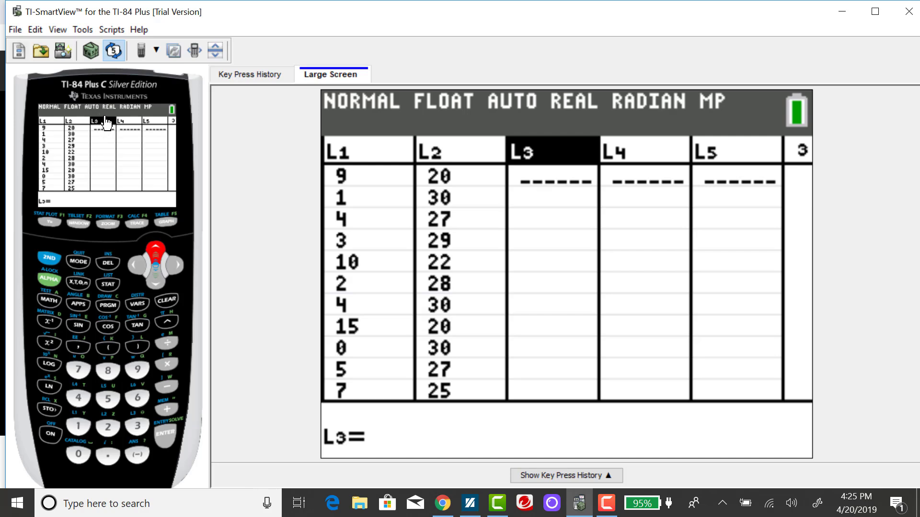
Begin the L3 formula by entering 30.62−.80.
left_click(166, 442)
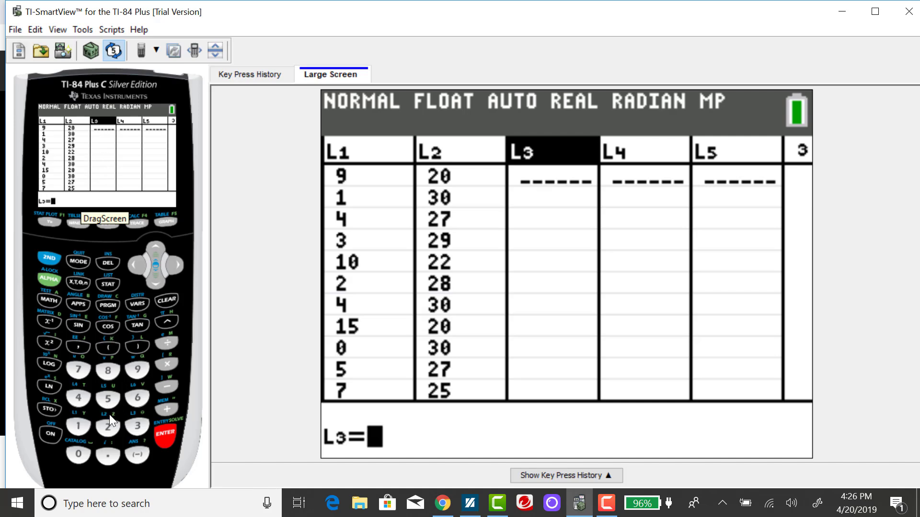
left_click(139, 425)
left_click(81, 457)
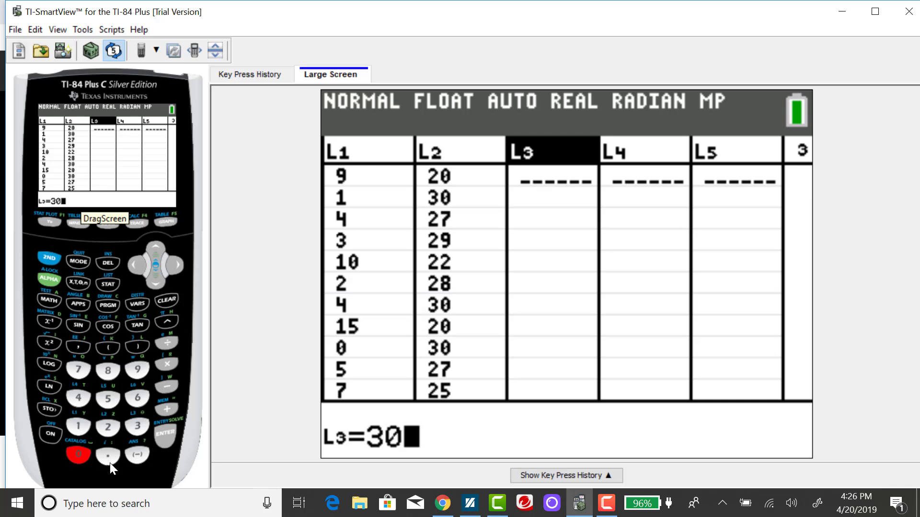
left_click(110, 459)
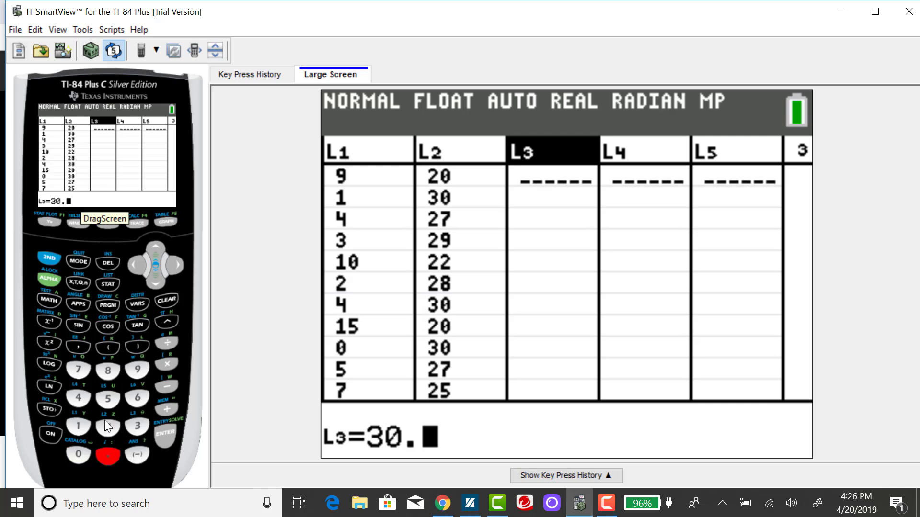
left_click(135, 400)
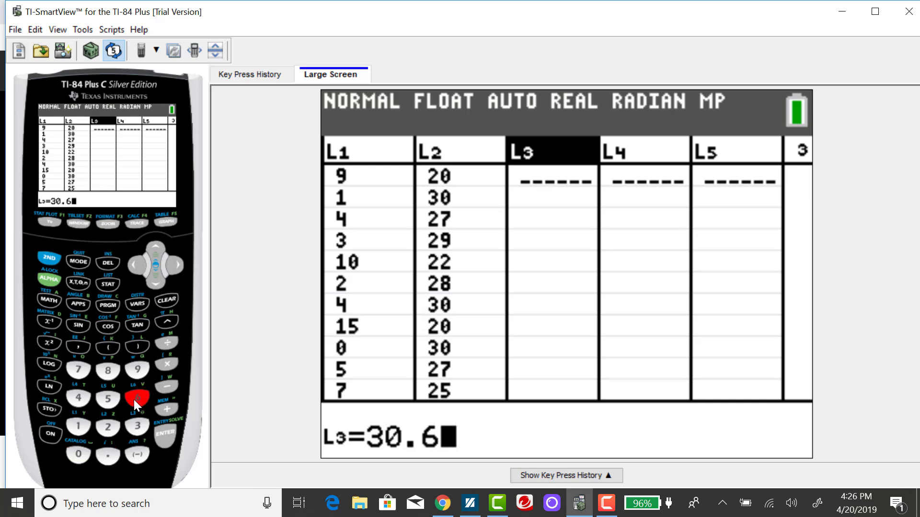
left_click(110, 429)
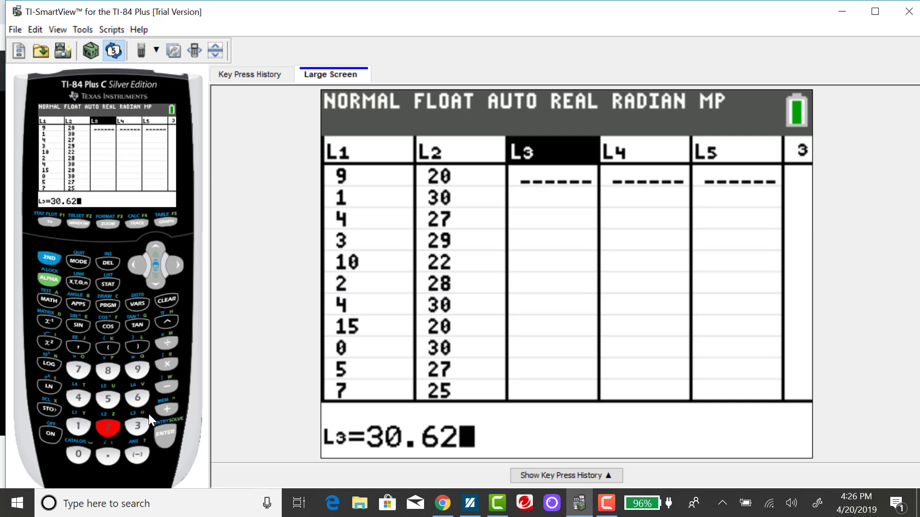
left_click(167, 388)
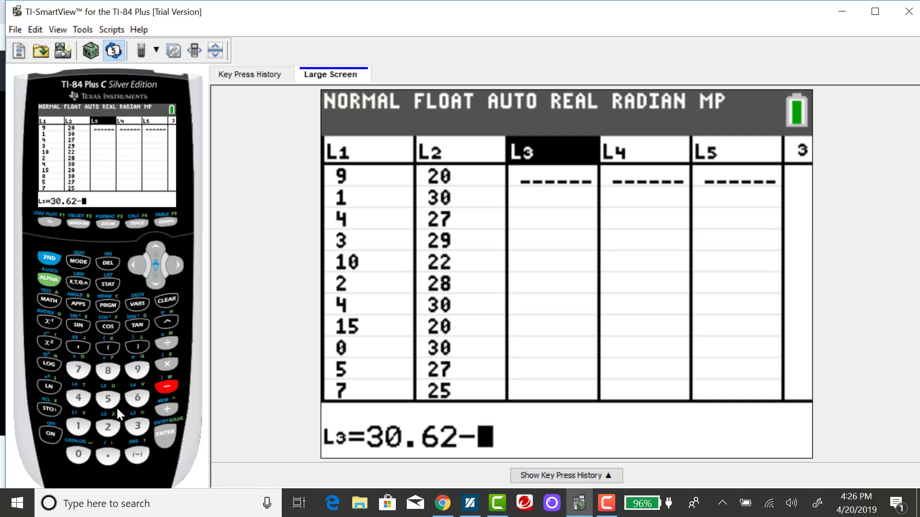
left_click(108, 457)
left_click(104, 370)
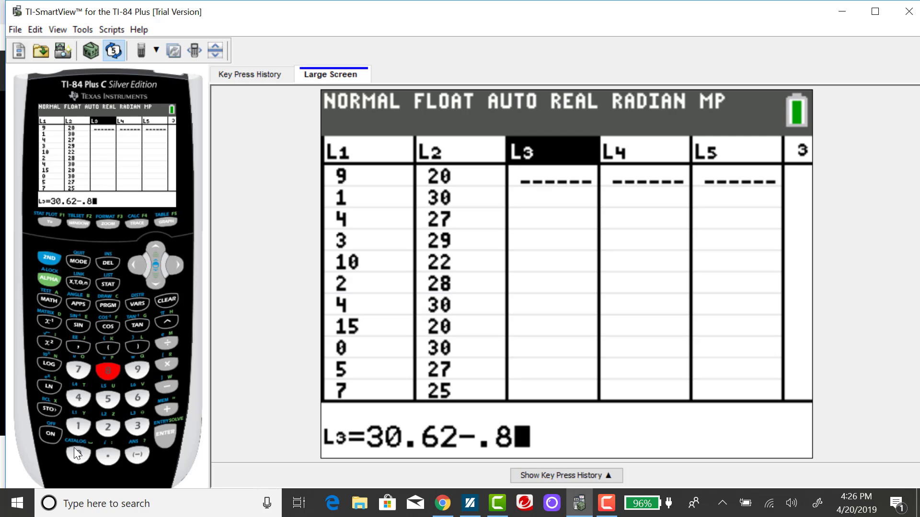
left_click(79, 455)
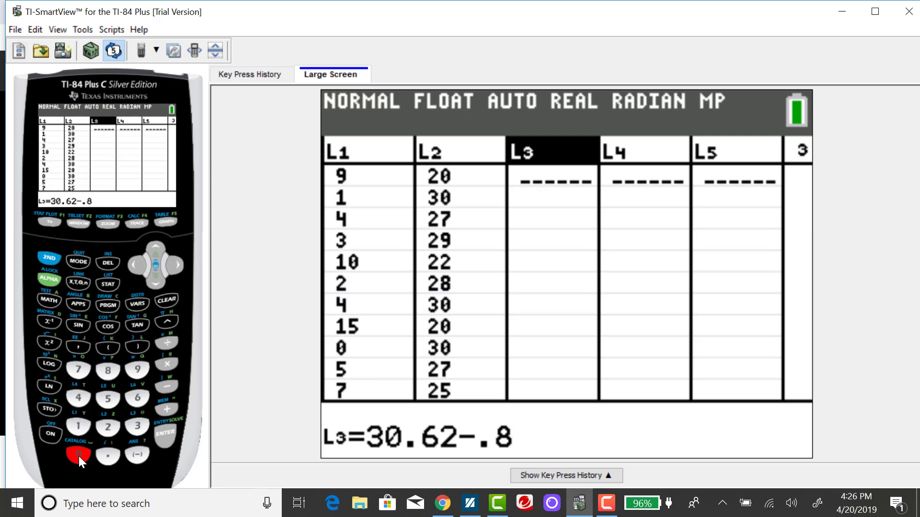
Finish the formula as 30.62−.80*L1 and compute L3, starting at 23.42.
left_click(169, 361)
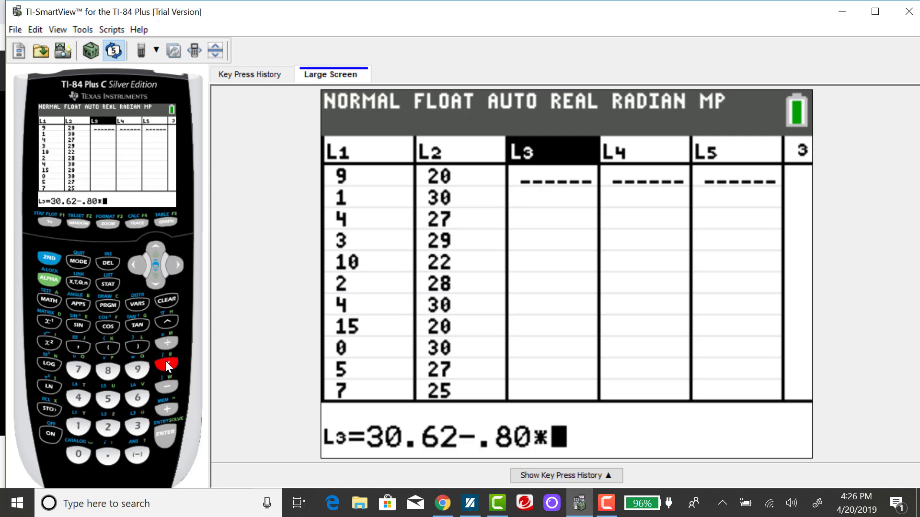
left_click(44, 256)
left_click(81, 427)
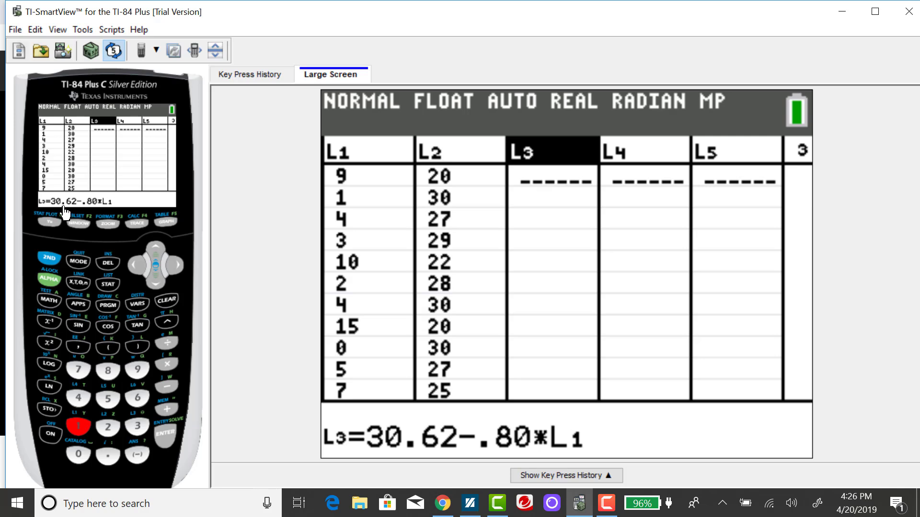
left_click(168, 438)
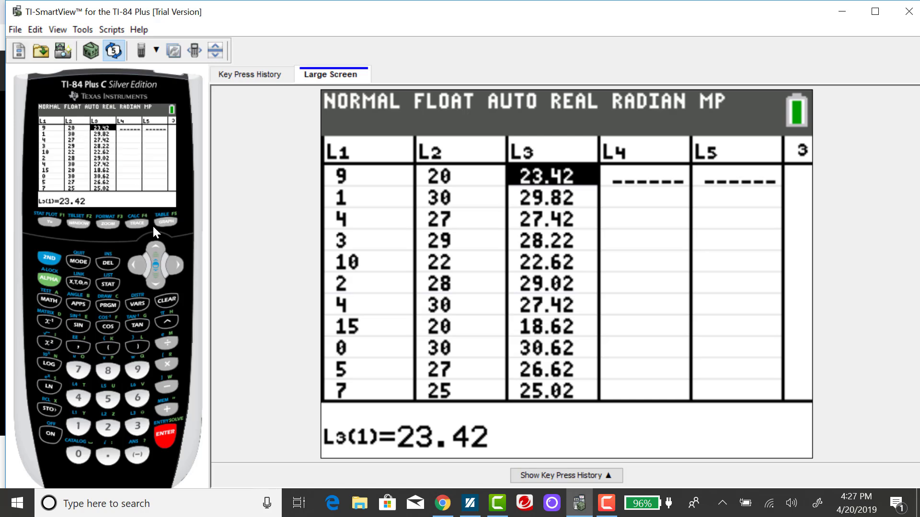
Move from the L3 header to the empty L4 column header.
left_click(155, 245)
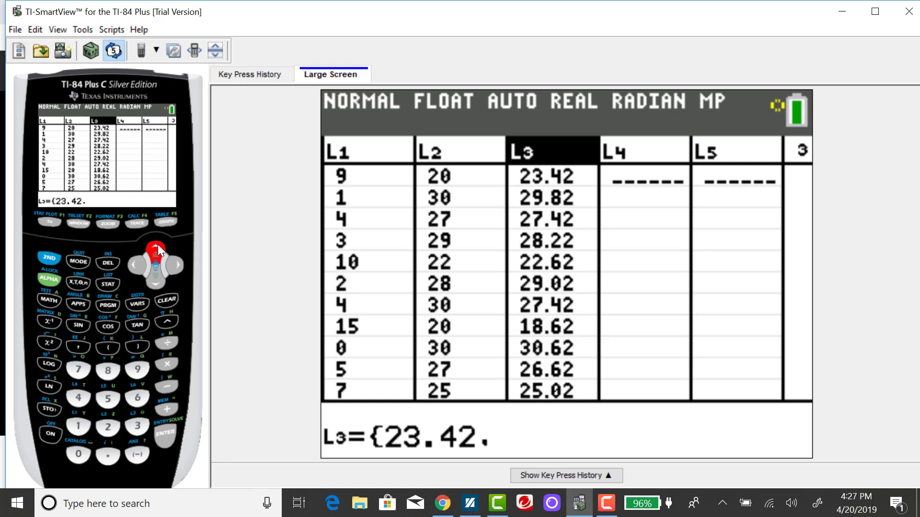
left_click(174, 265)
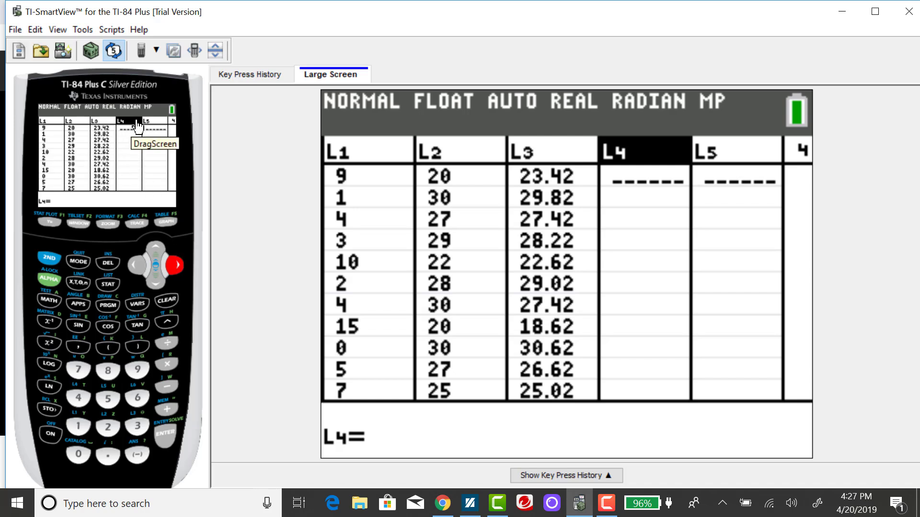
Define L4 as (L2−L3)², giving eleven squared residuals starting at 11.6964.
left_click(170, 438)
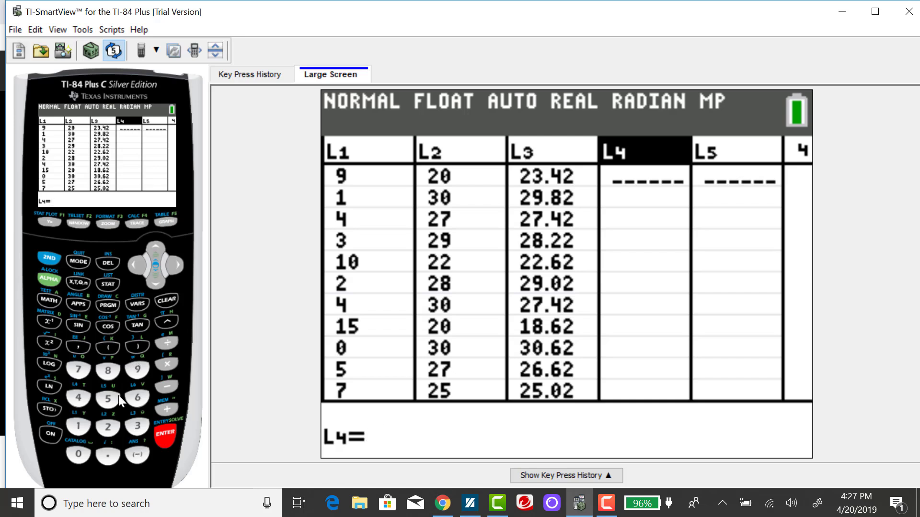
left_click(104, 347)
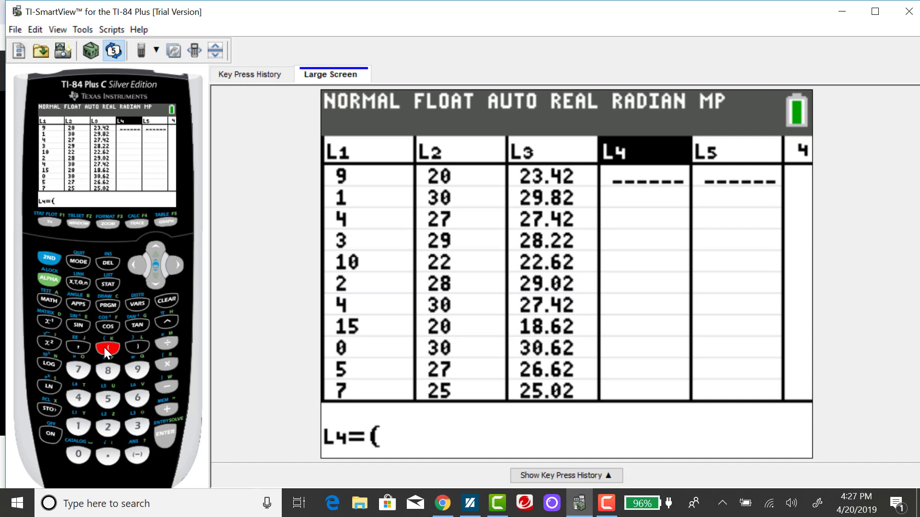
left_click(54, 259)
left_click(107, 426)
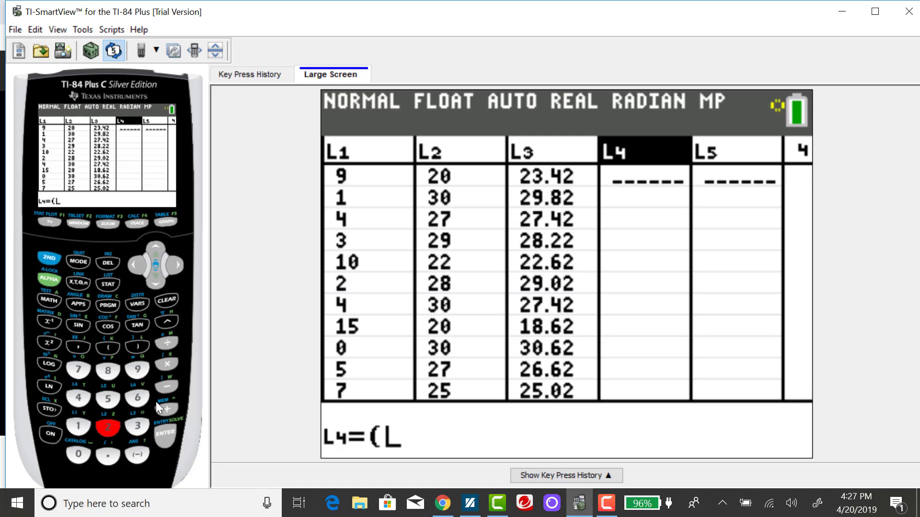
left_click(172, 381)
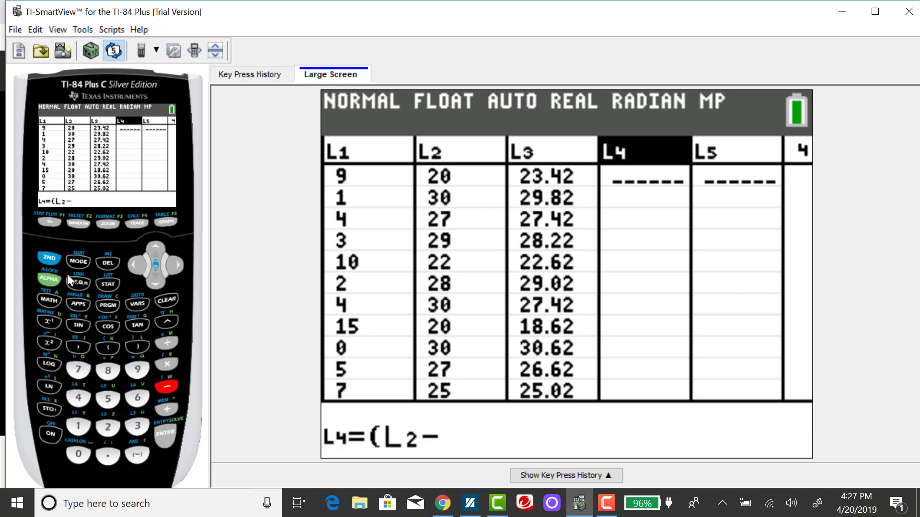
left_click(46, 259)
left_click(136, 429)
left_click(140, 348)
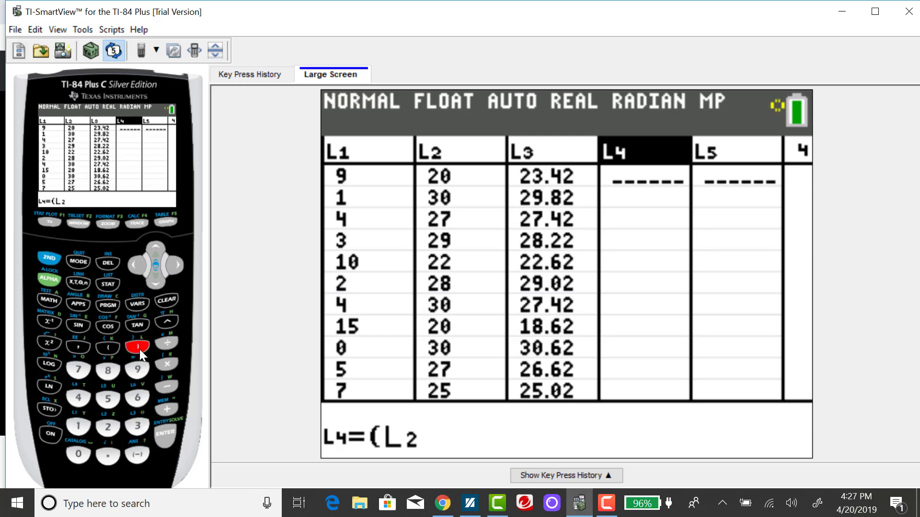
left_click(49, 347)
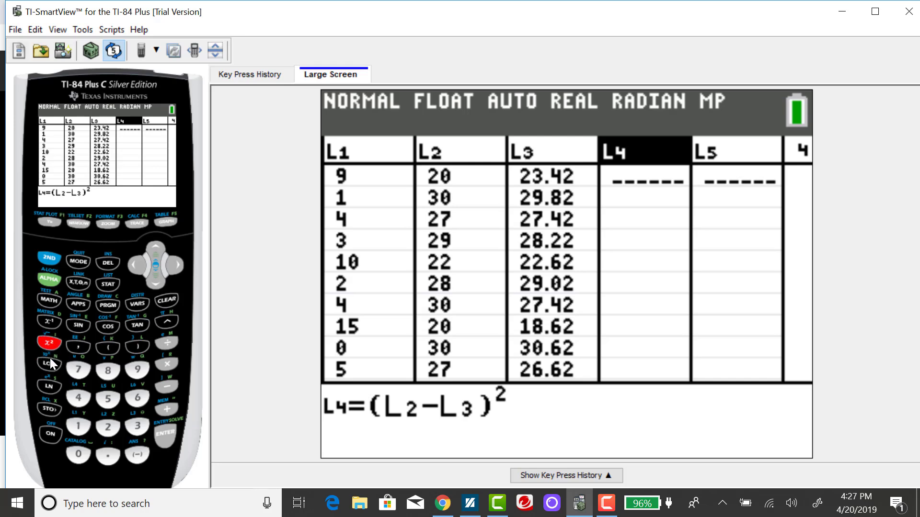
left_click(160, 437)
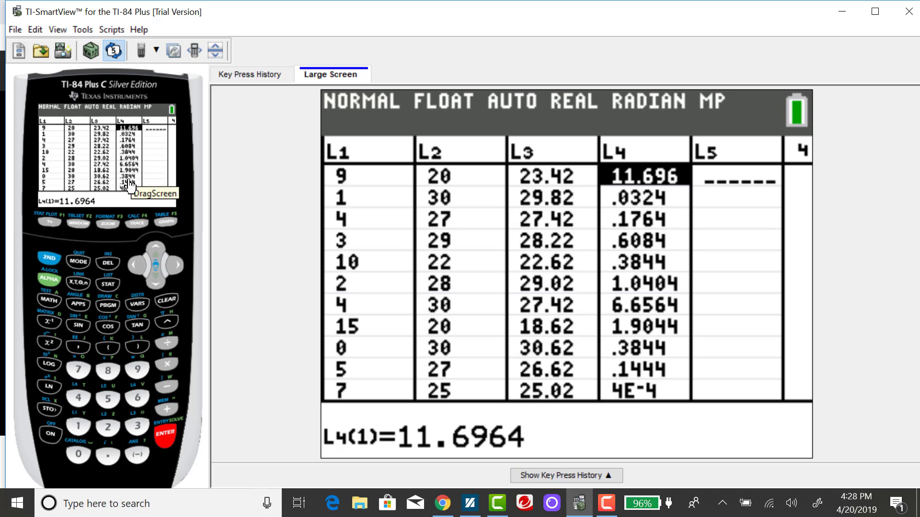
Choose 1:1-Var Stats from the STAT CALC menu.
left_click(109, 285)
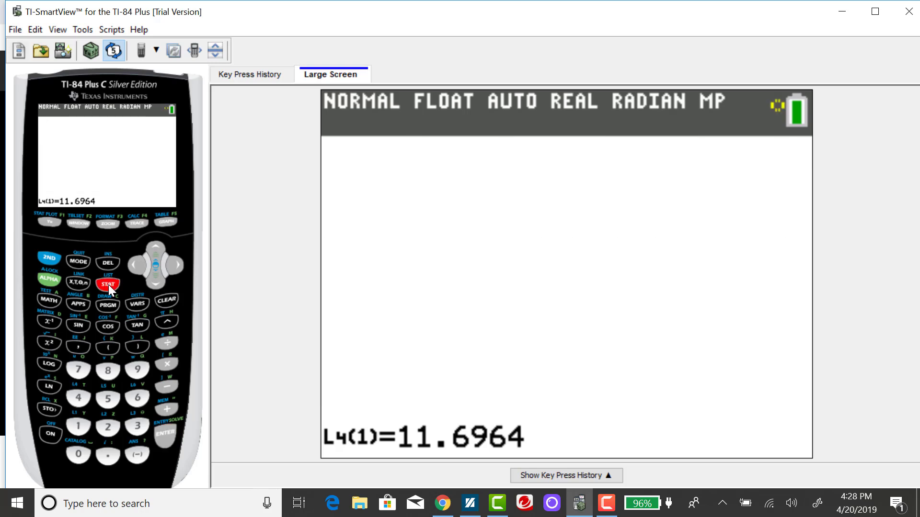
left_click(173, 266)
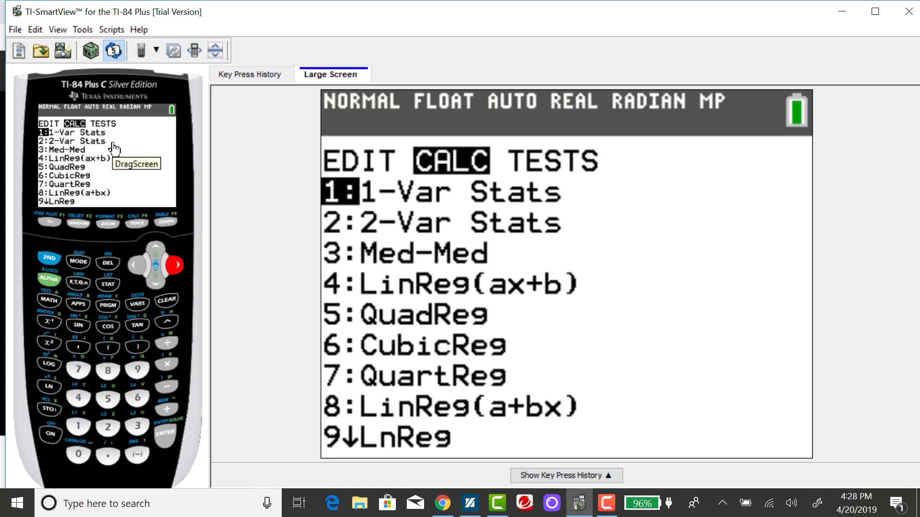
left_click(166, 438)
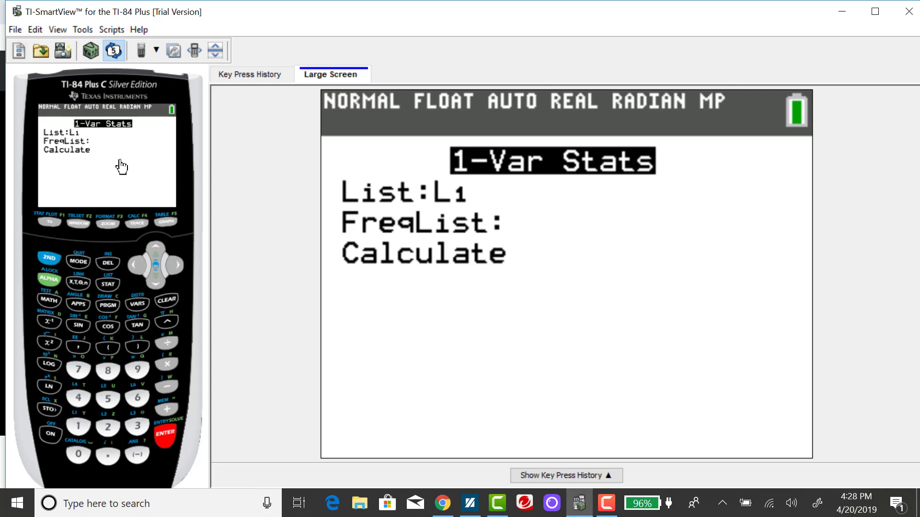
Run 1-Var Stats on L4, giving Σx = 23.9888 and mean 1.999066667.
left_click(49, 258)
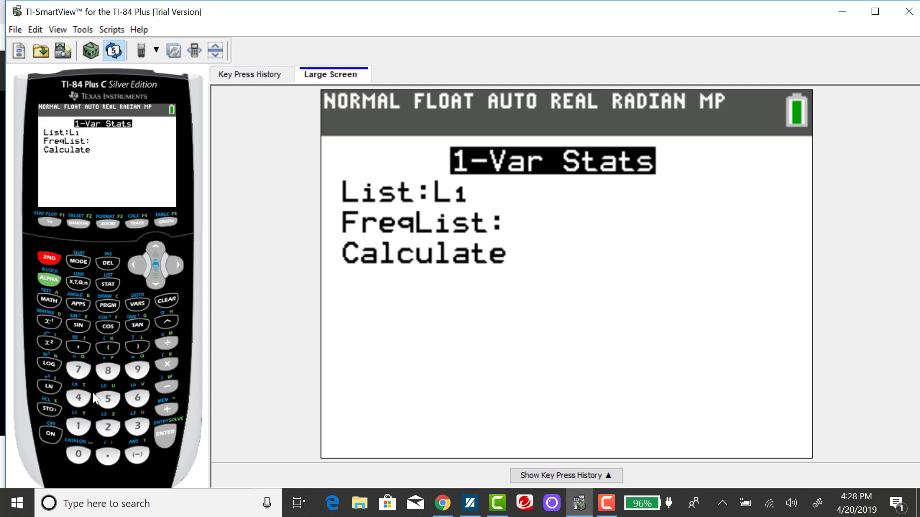
left_click(81, 396)
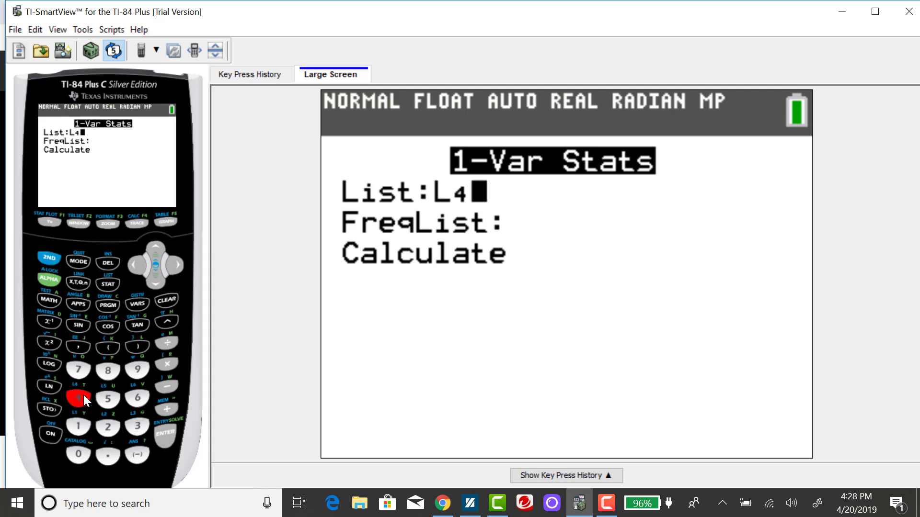
left_click(157, 284)
left_click(157, 287)
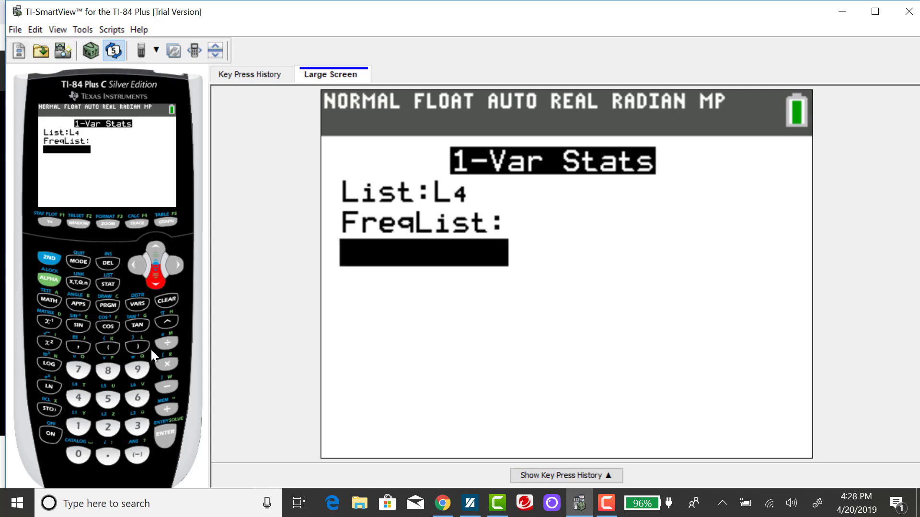
left_click(166, 433)
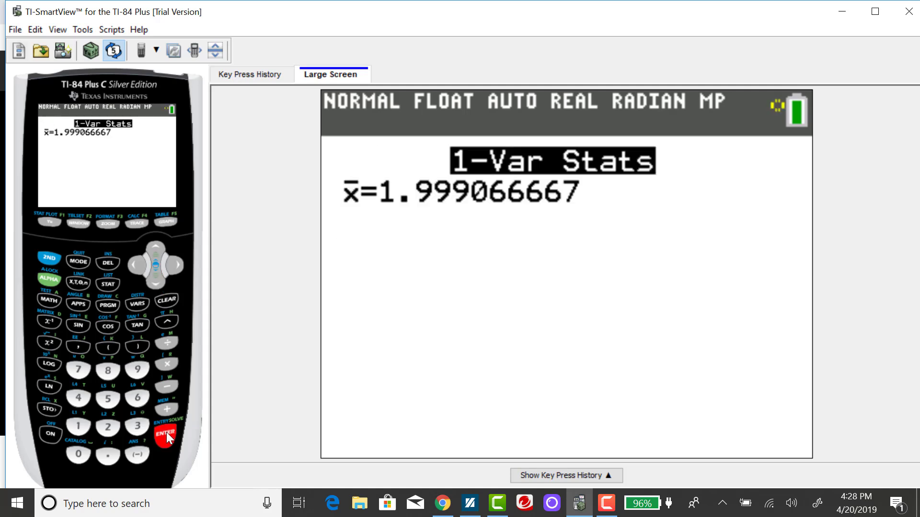